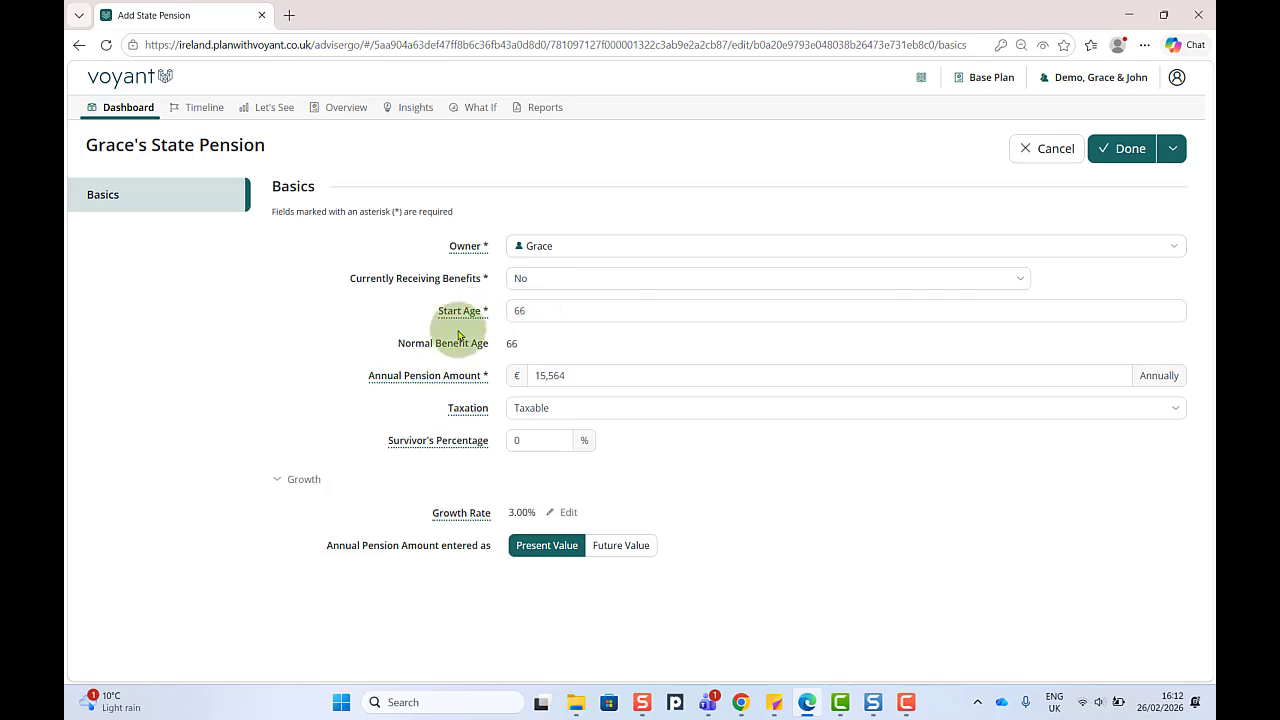
# Step: Check the Start Age guidance, then save the first client's State Pension and start adding another one
pyautogui.click(459, 314)
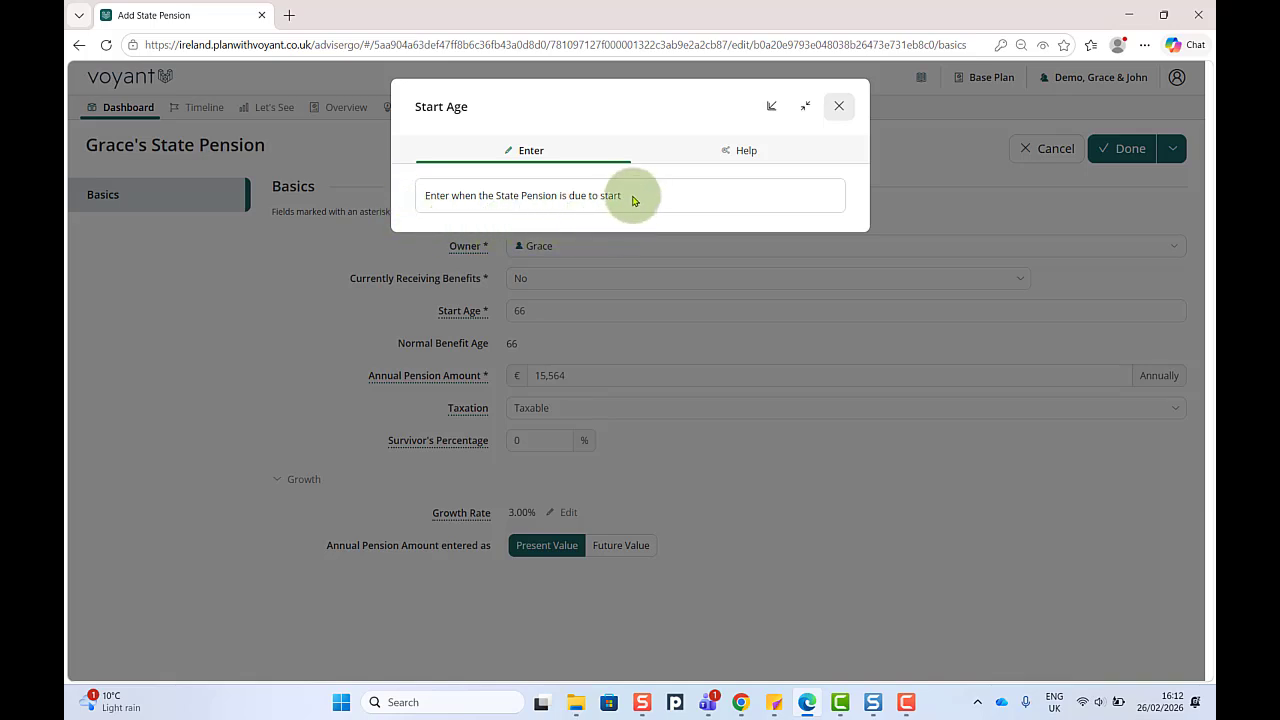
pyautogui.click(839, 106)
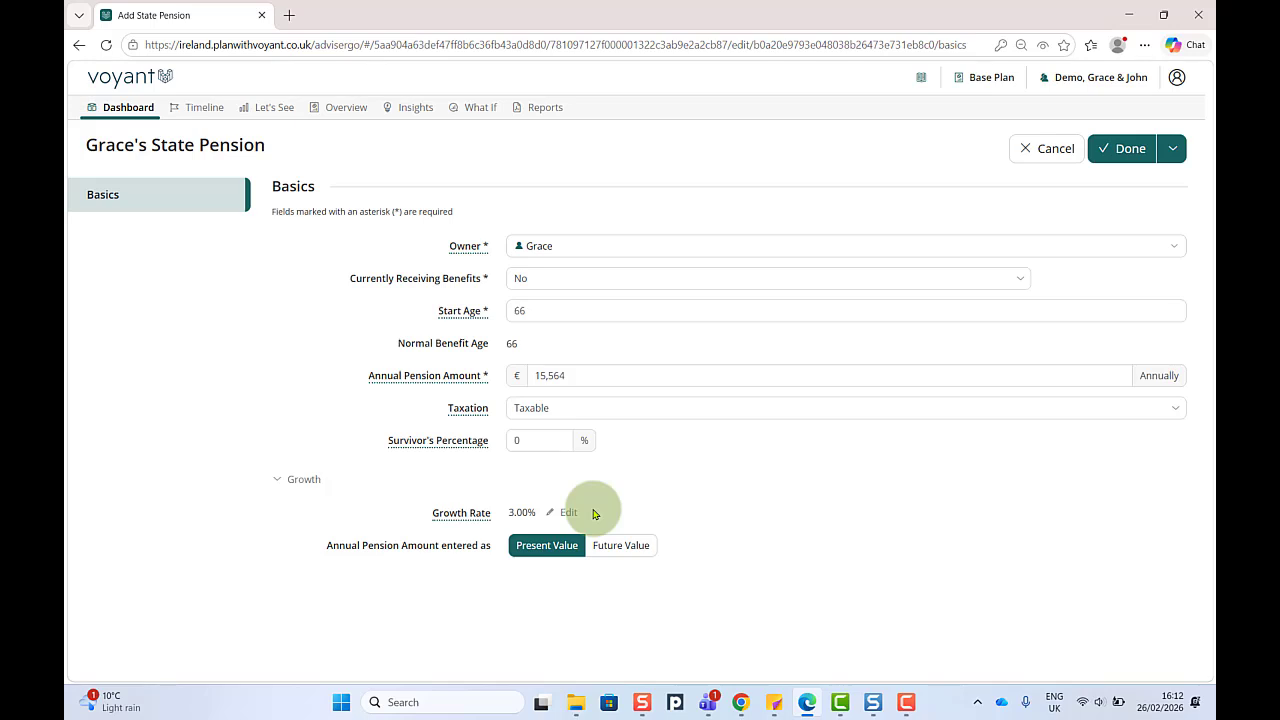
pyautogui.click(1176, 149)
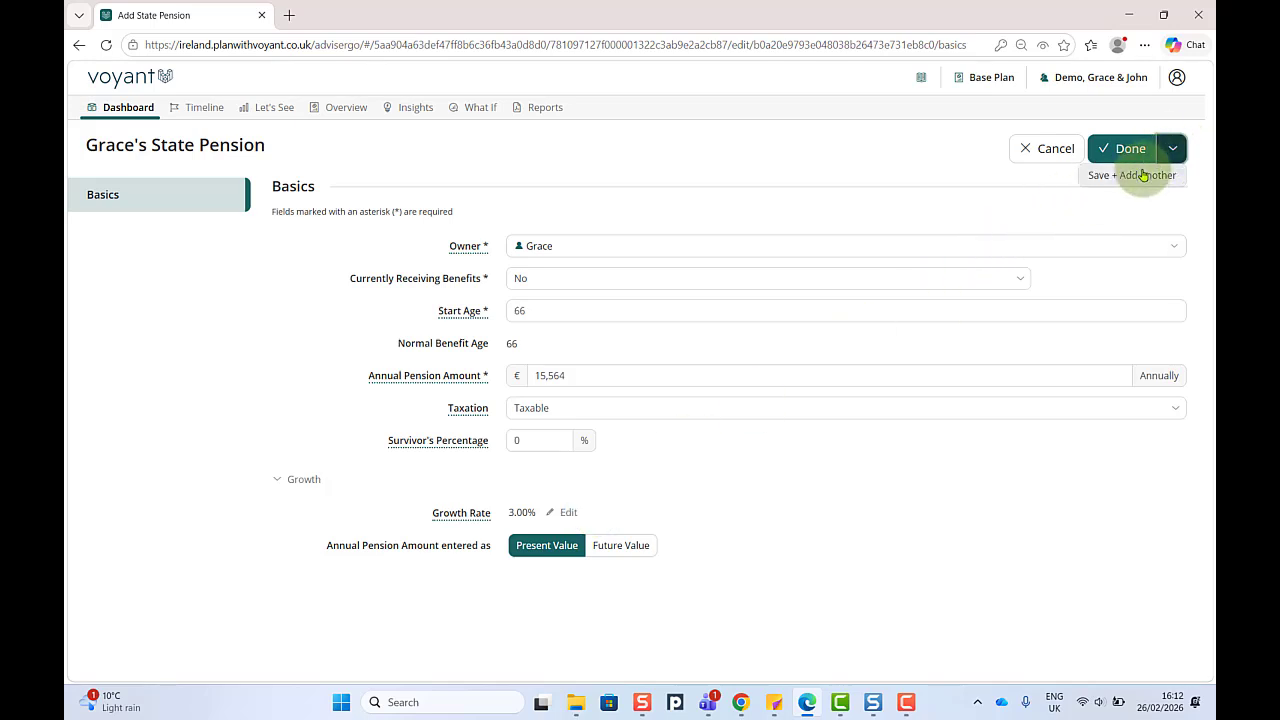
pyautogui.click(1143, 175)
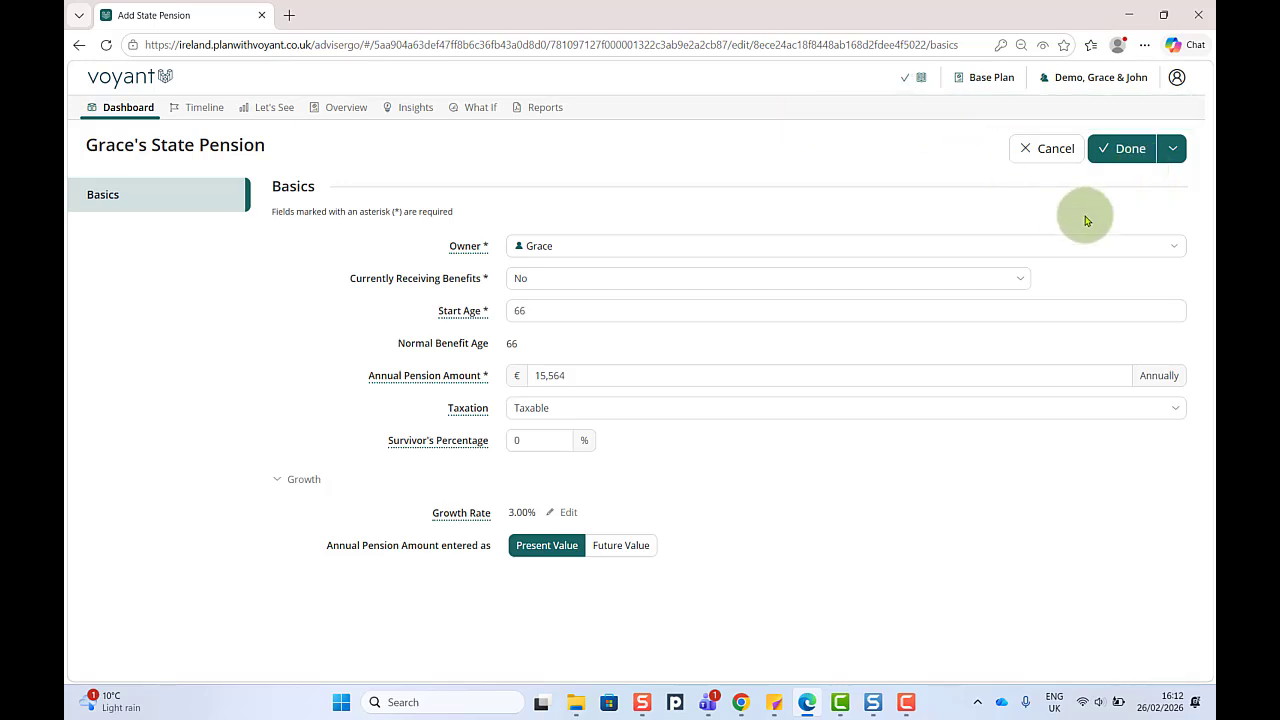
# Step: Set the partner as owner of the new State Pension and save it with the default amounts
pyautogui.click(1174, 247)
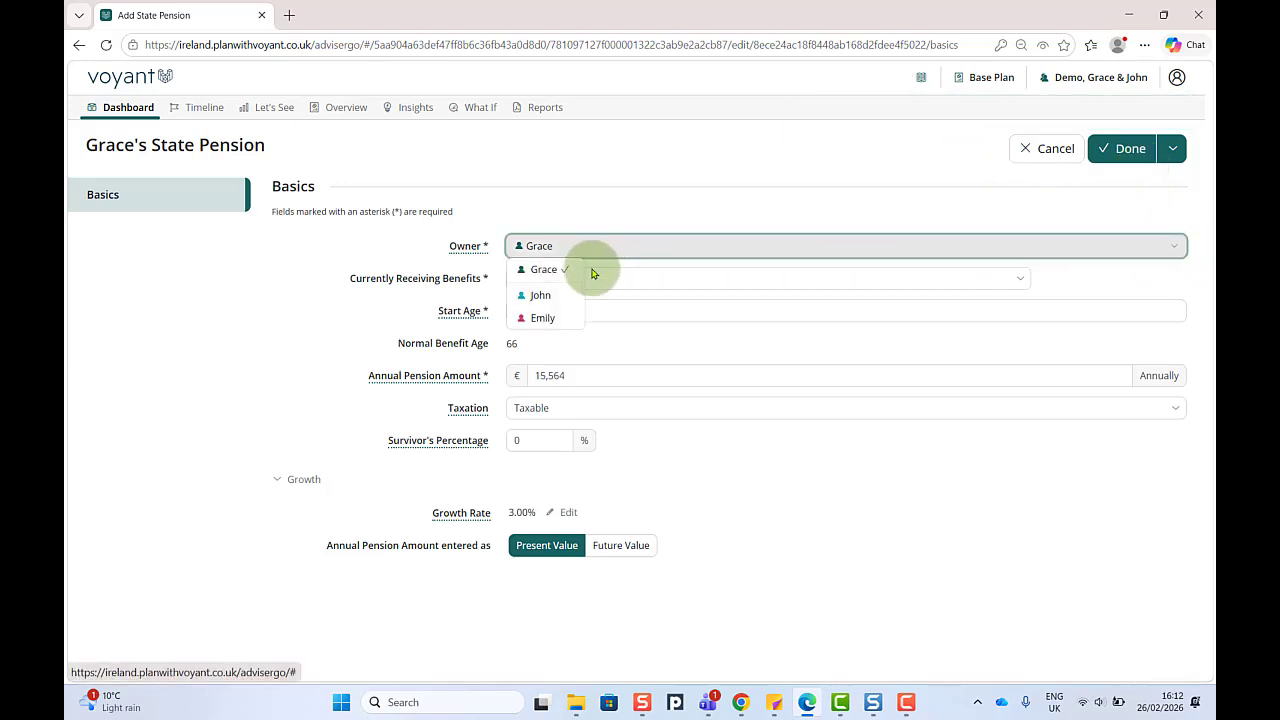
pyautogui.click(545, 295)
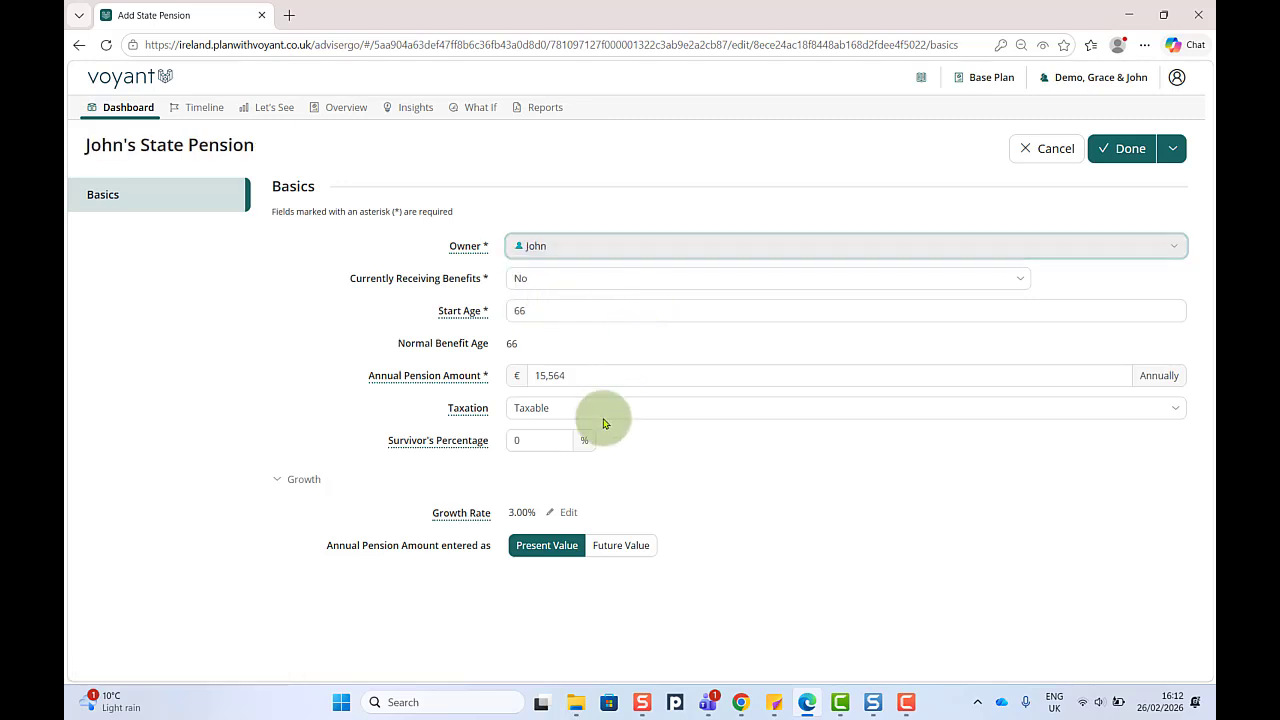
pyautogui.click(1127, 150)
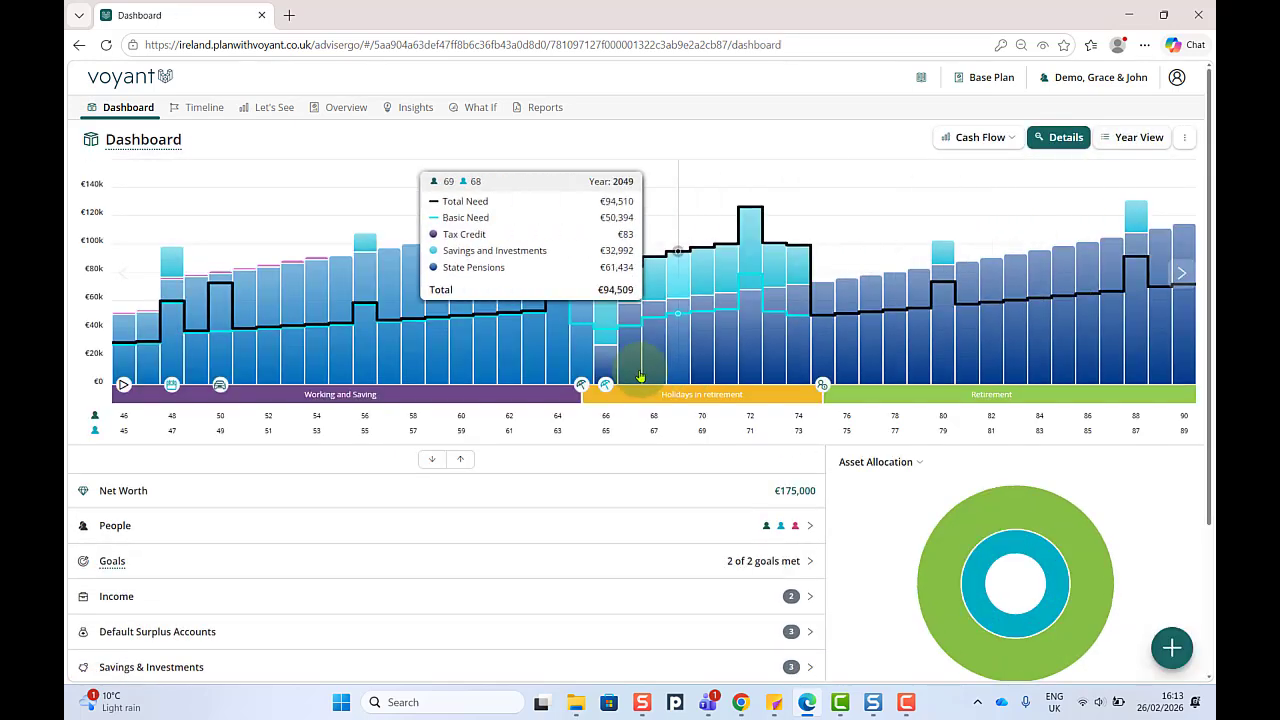
# Step: Display the cash flow chart's legend and examine the State Pensions income in the retirement years
pyautogui.moveTo(606, 368)
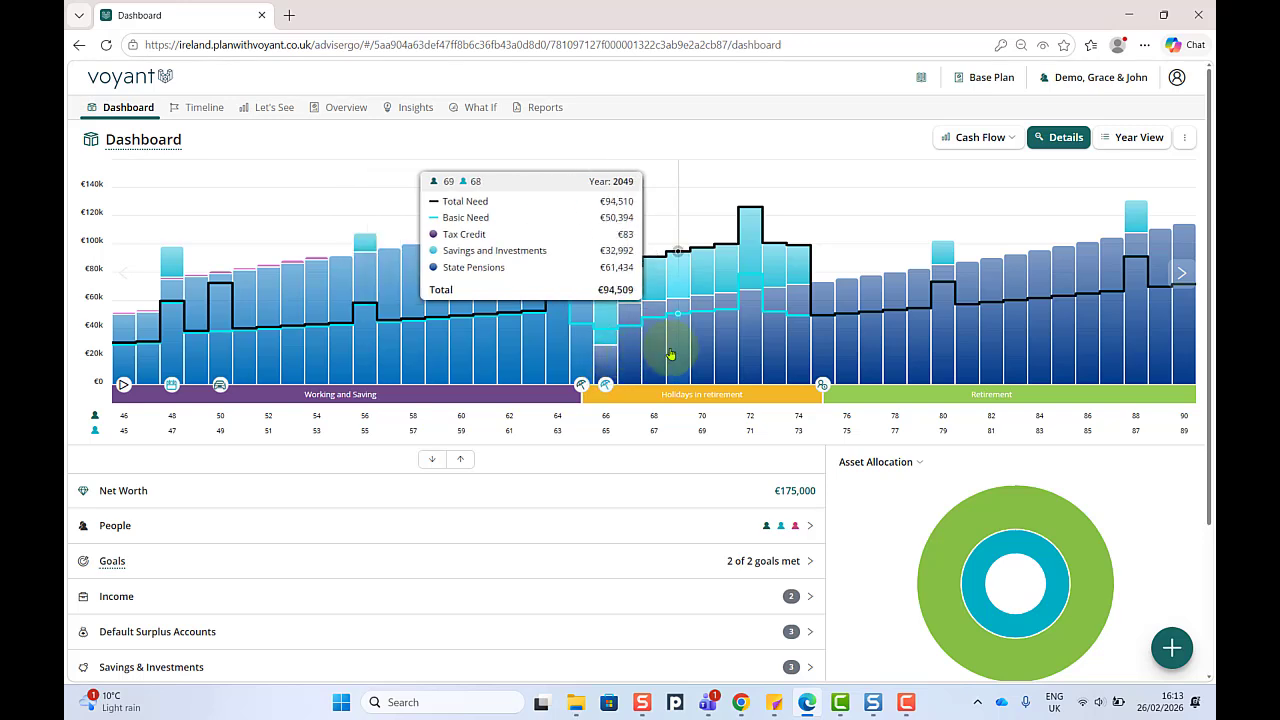
pyautogui.click(1186, 142)
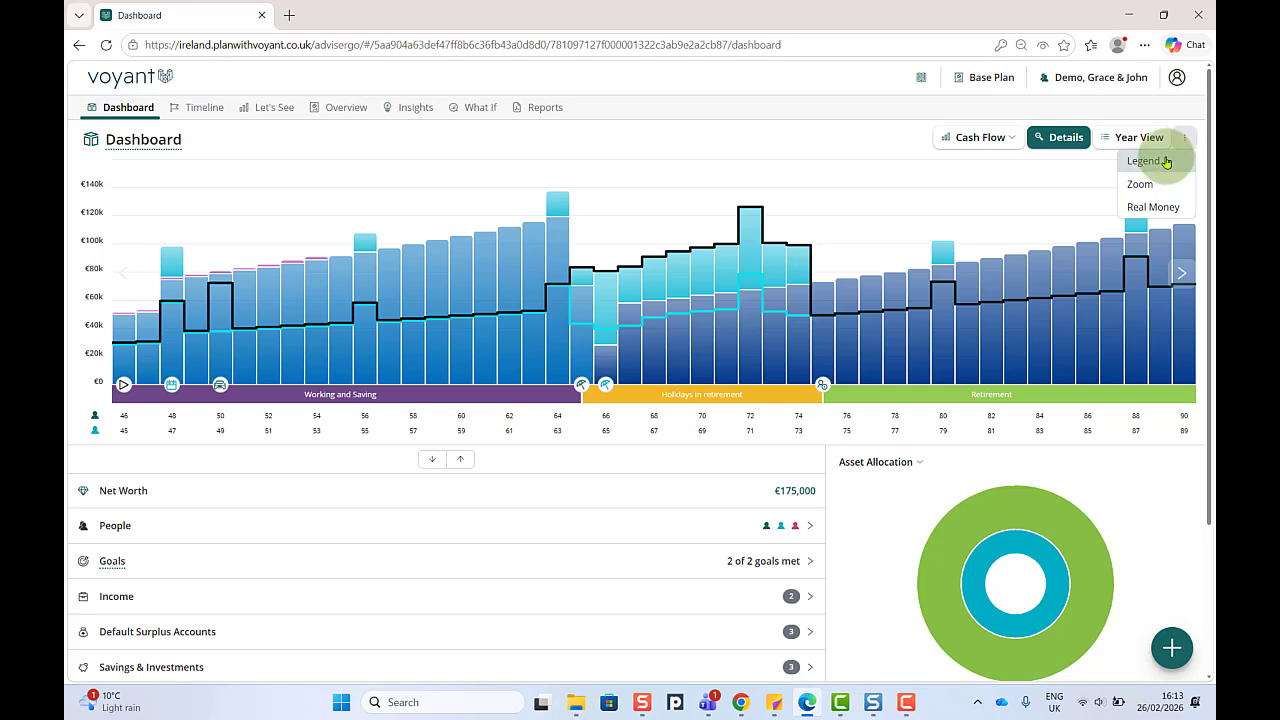
pyautogui.click(1167, 160)
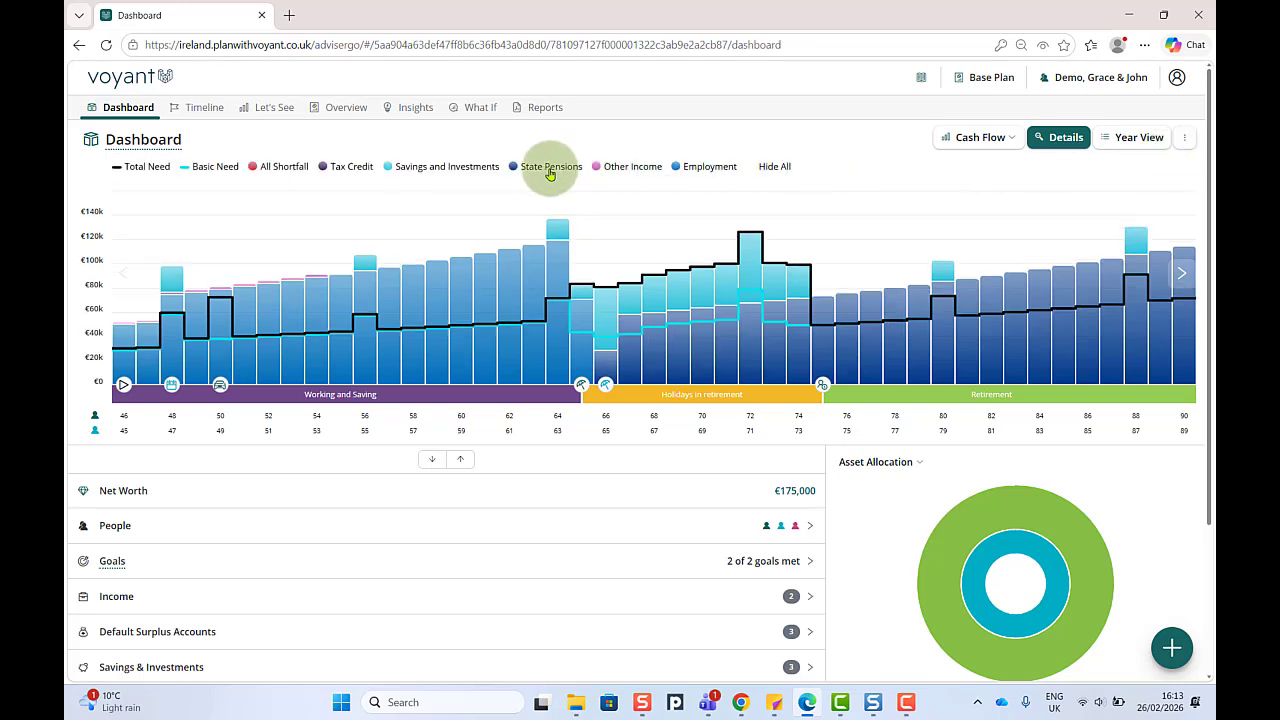
pyautogui.moveTo(606, 345)
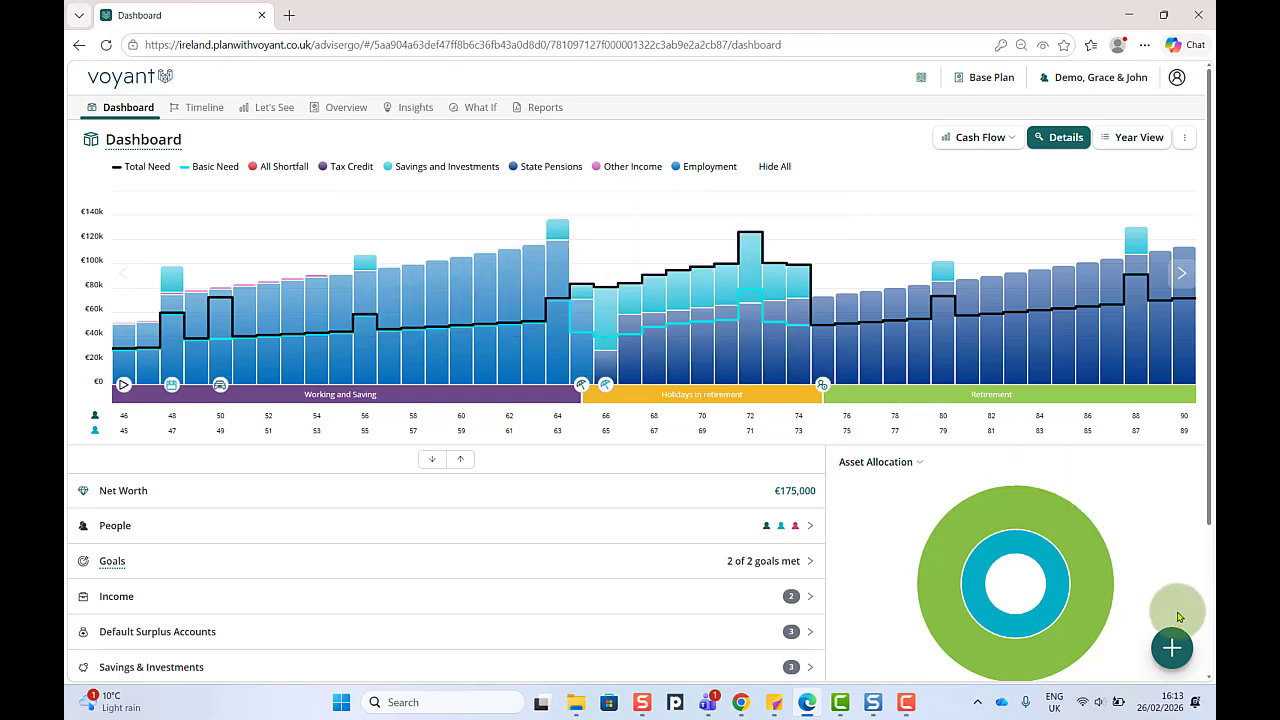
# Step: Add a Defined Contribution pension for the first client with the type Personal Pension
pyautogui.click(1175, 649)
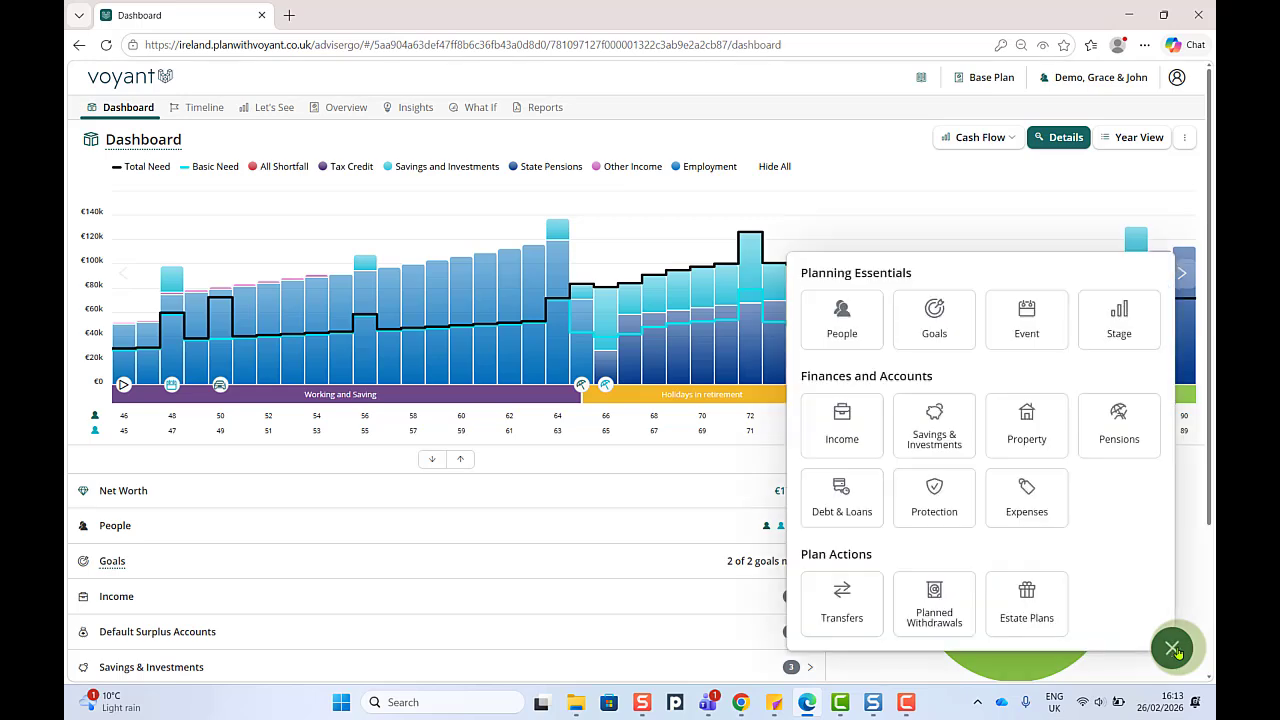
pyautogui.click(1115, 433)
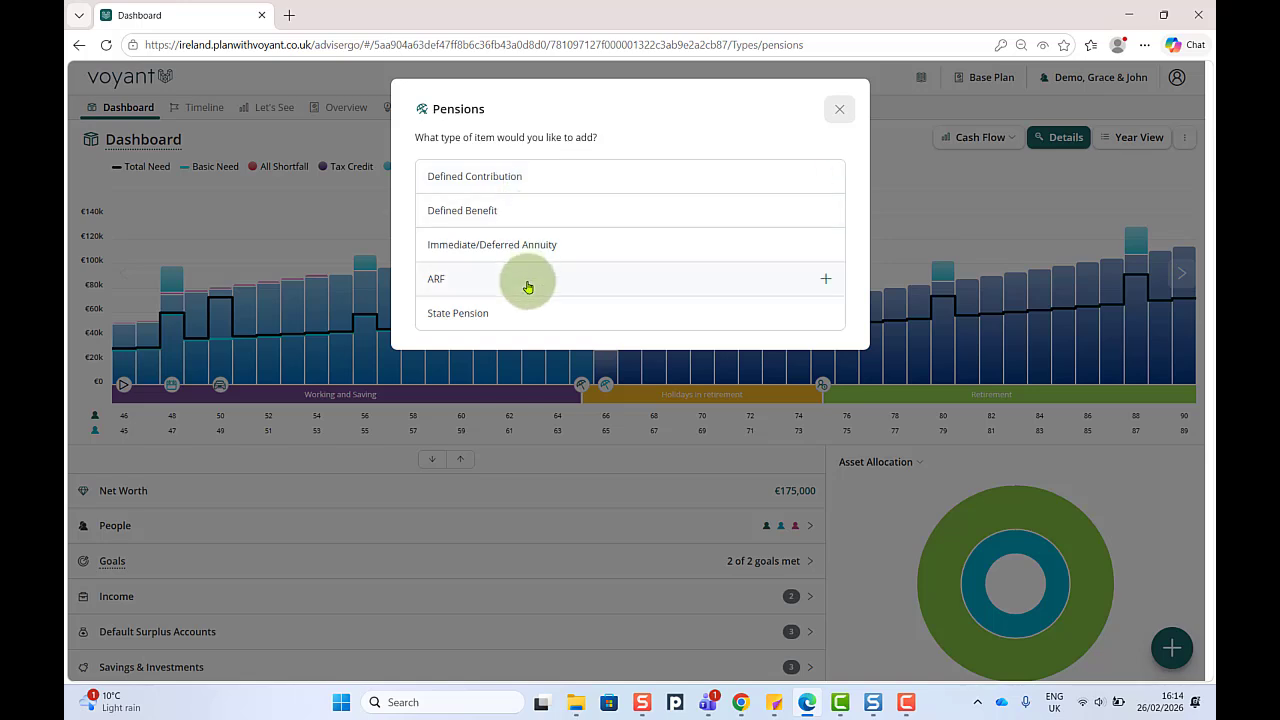
pyautogui.click(574, 174)
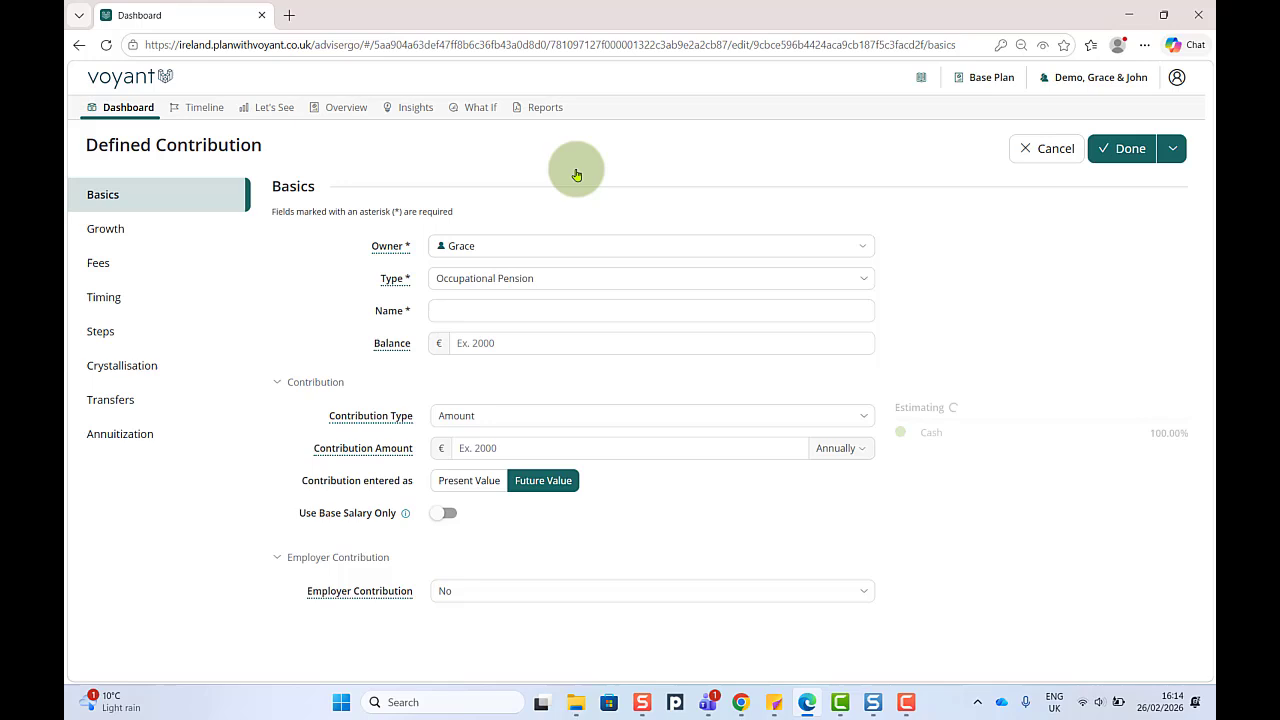
pyautogui.click(550, 280)
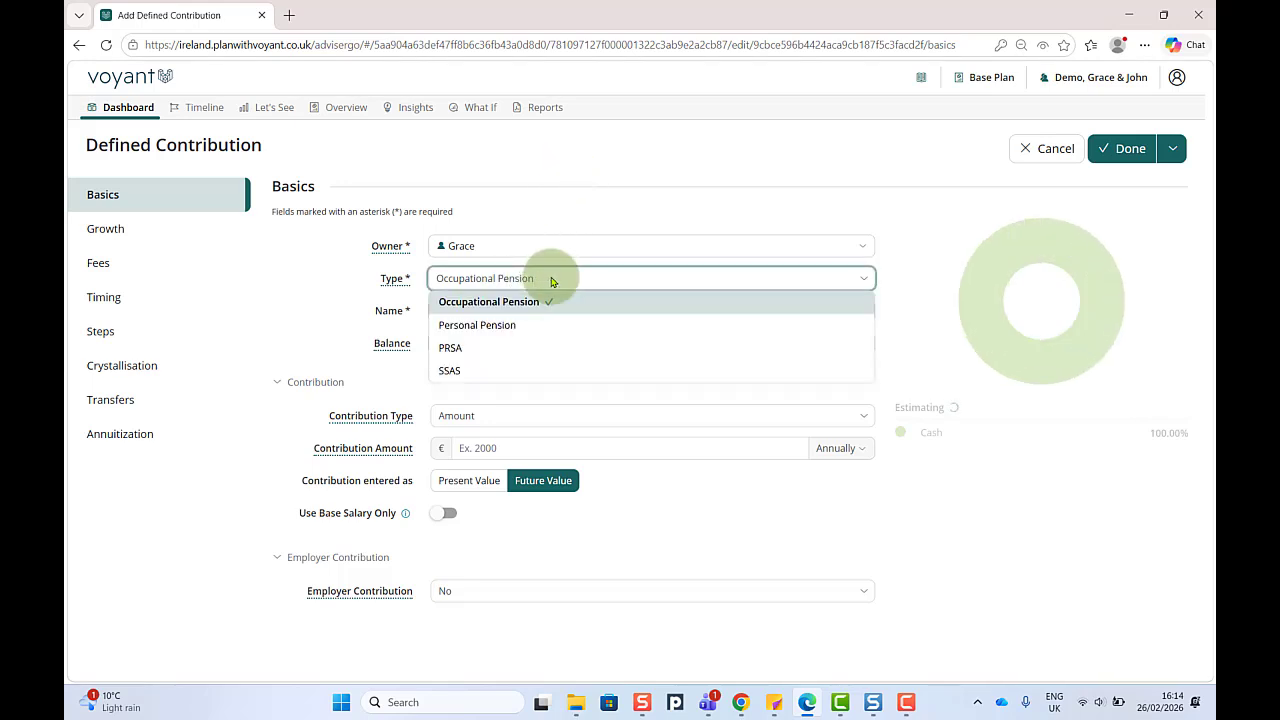
pyautogui.click(475, 328)
# Step: Fill in the pension from the saved entry for the client's PP with a €5,000 annual contribution, and set the balance to €300,000
pyautogui.click(479, 311)
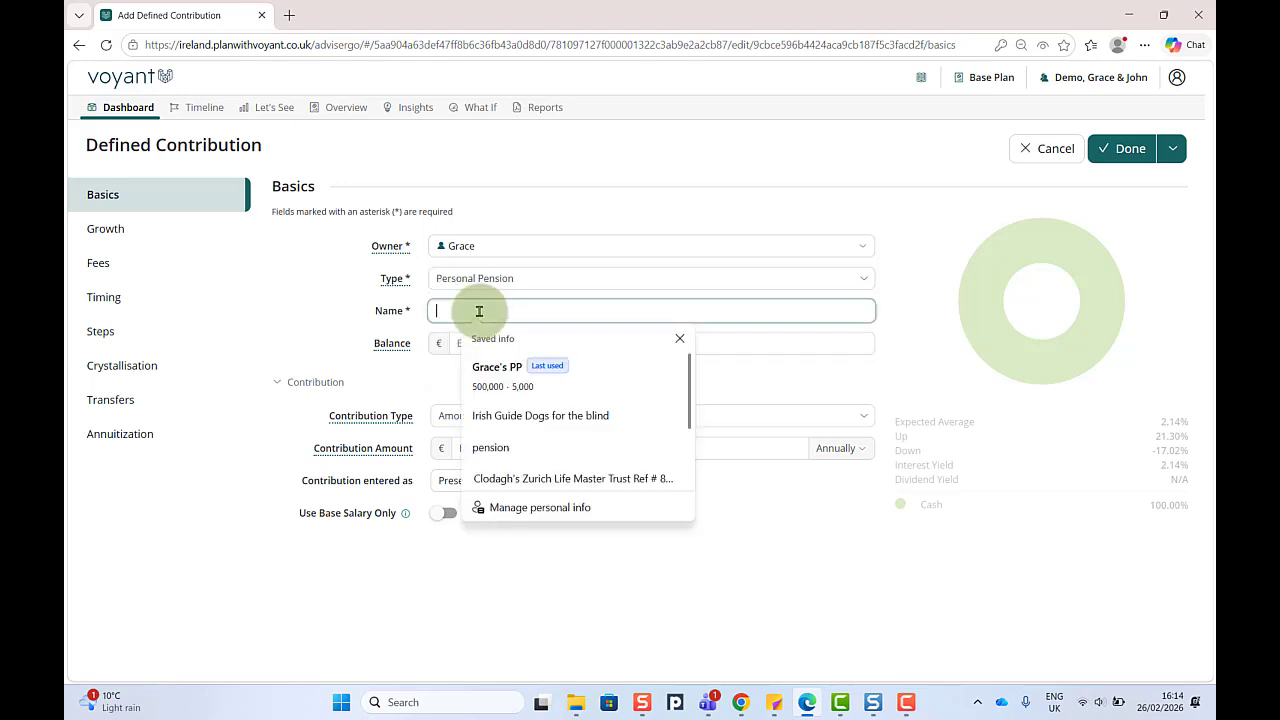
pyautogui.write('Gra')
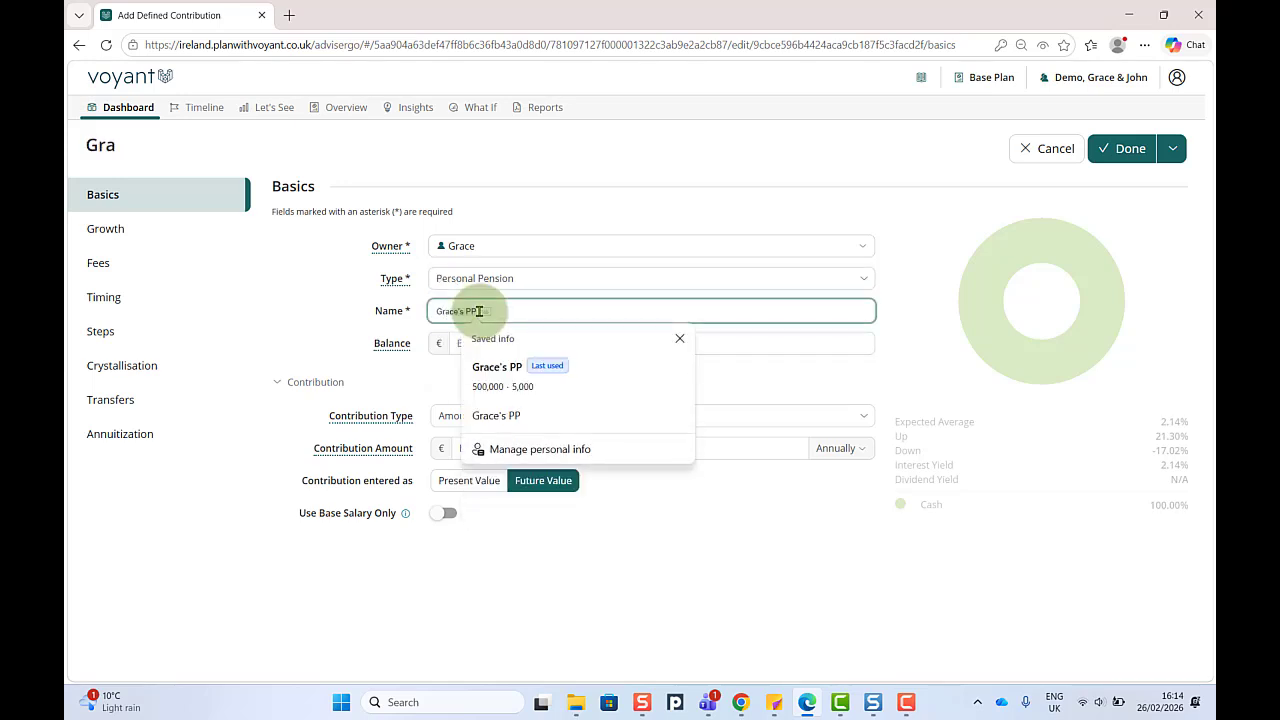
pyautogui.click(492, 372)
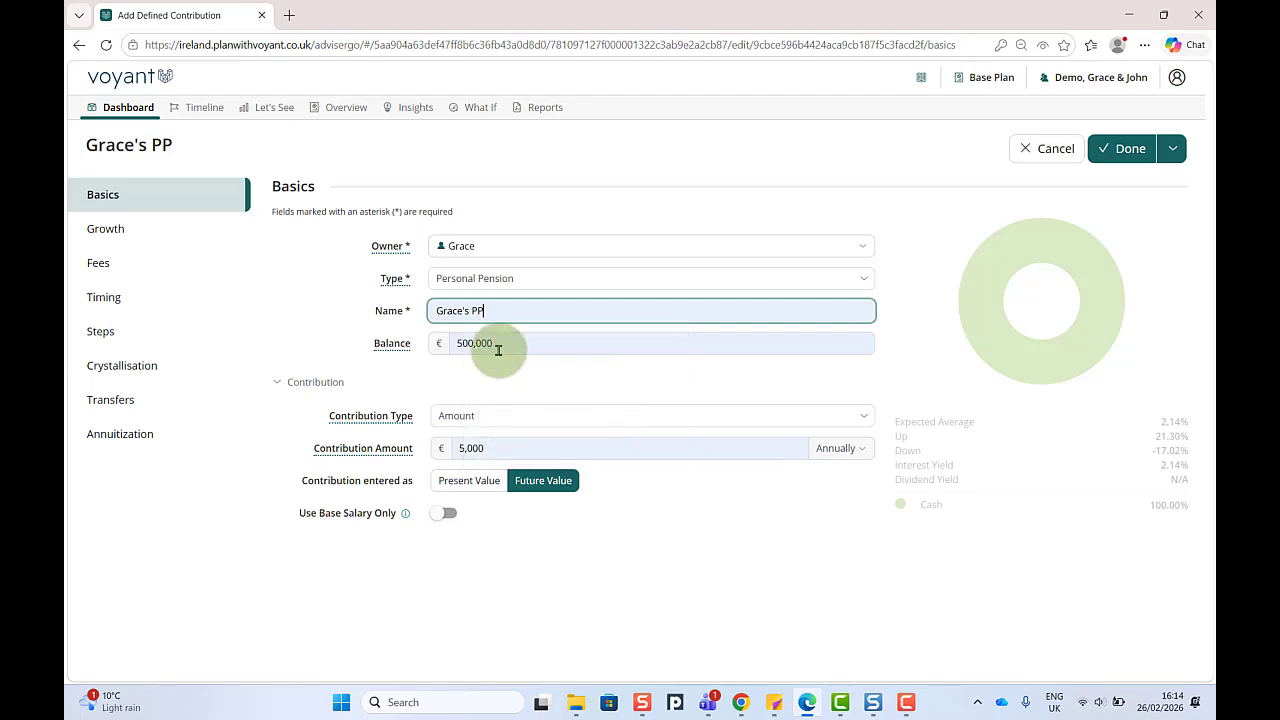
pyautogui.moveTo(498, 349); pyautogui.dragTo(425, 357)
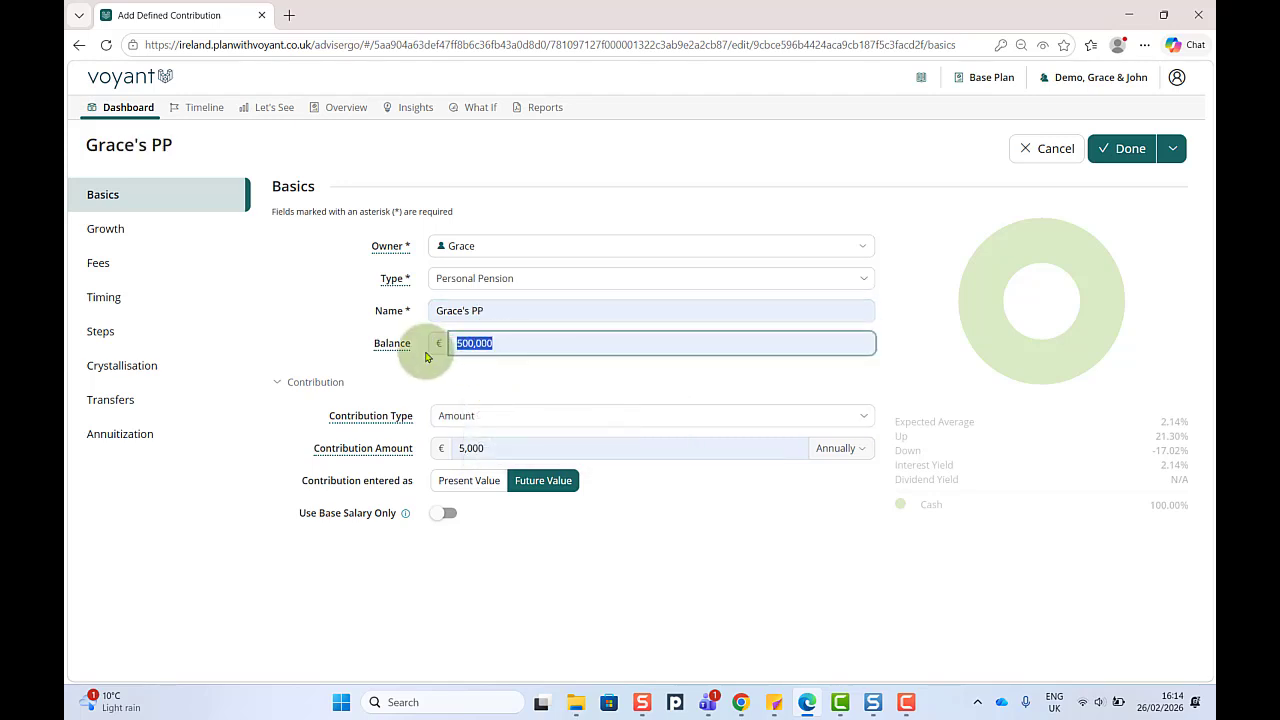
pyautogui.write('300')
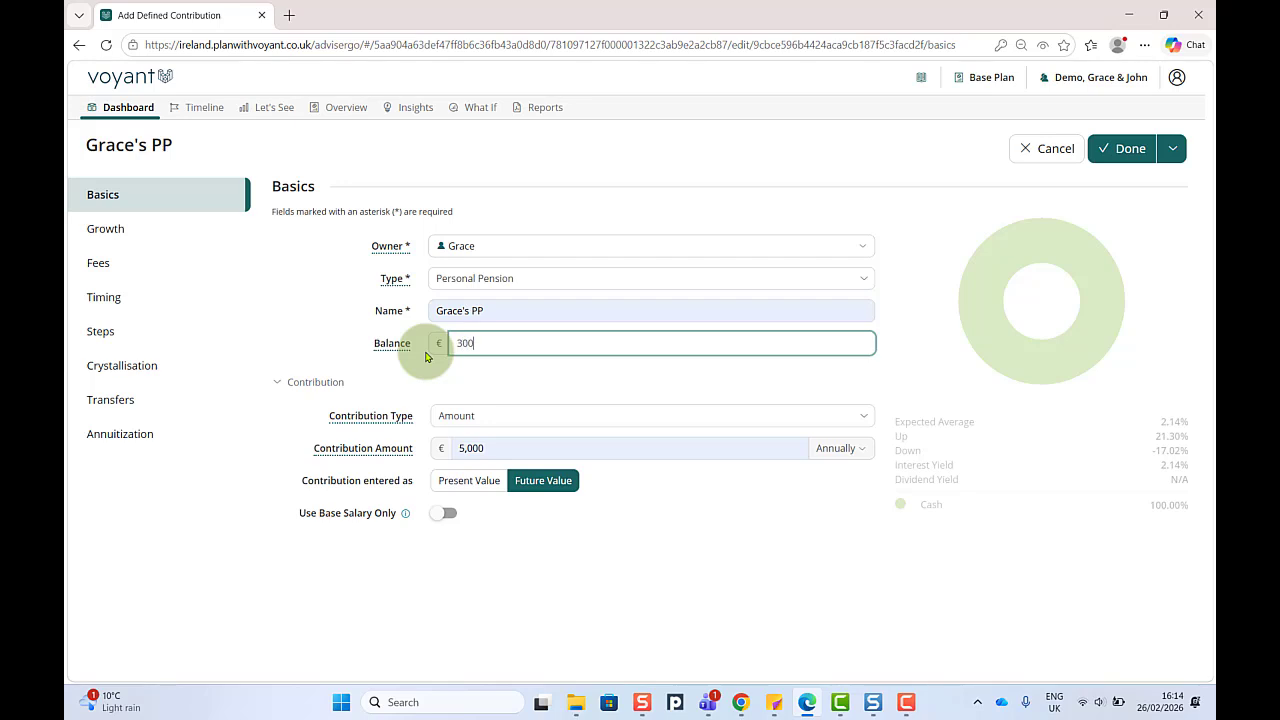
pyautogui.write(',000')
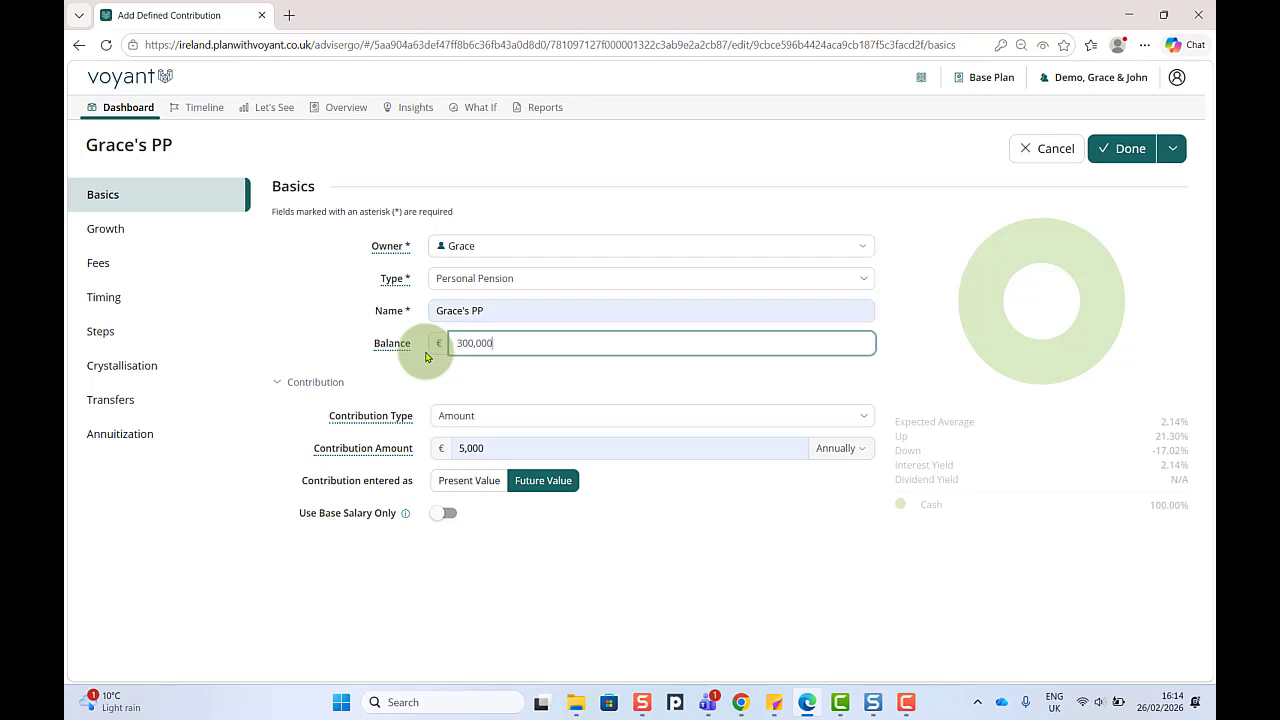
# Step: Keep the contribution type as Amount and save the personal pension after reviewing its contribution timing
pyautogui.click(523, 418)
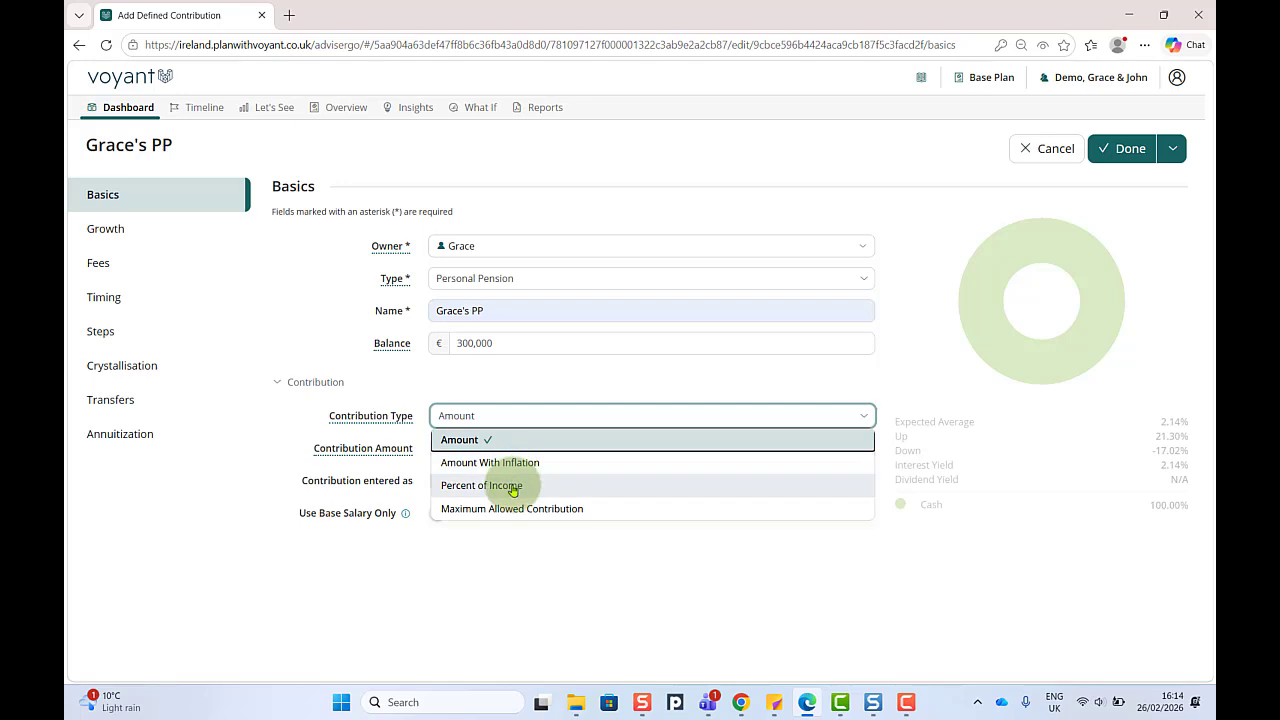
pyautogui.click(502, 420)
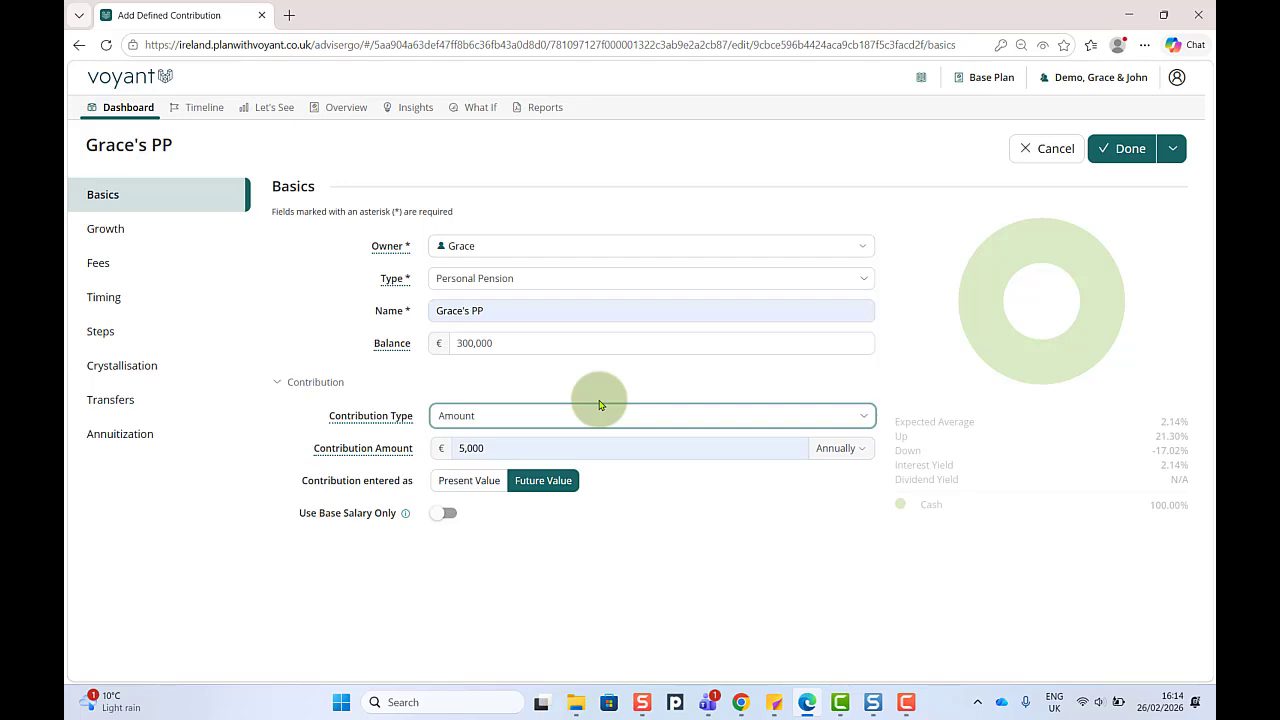
pyautogui.click(115, 300)
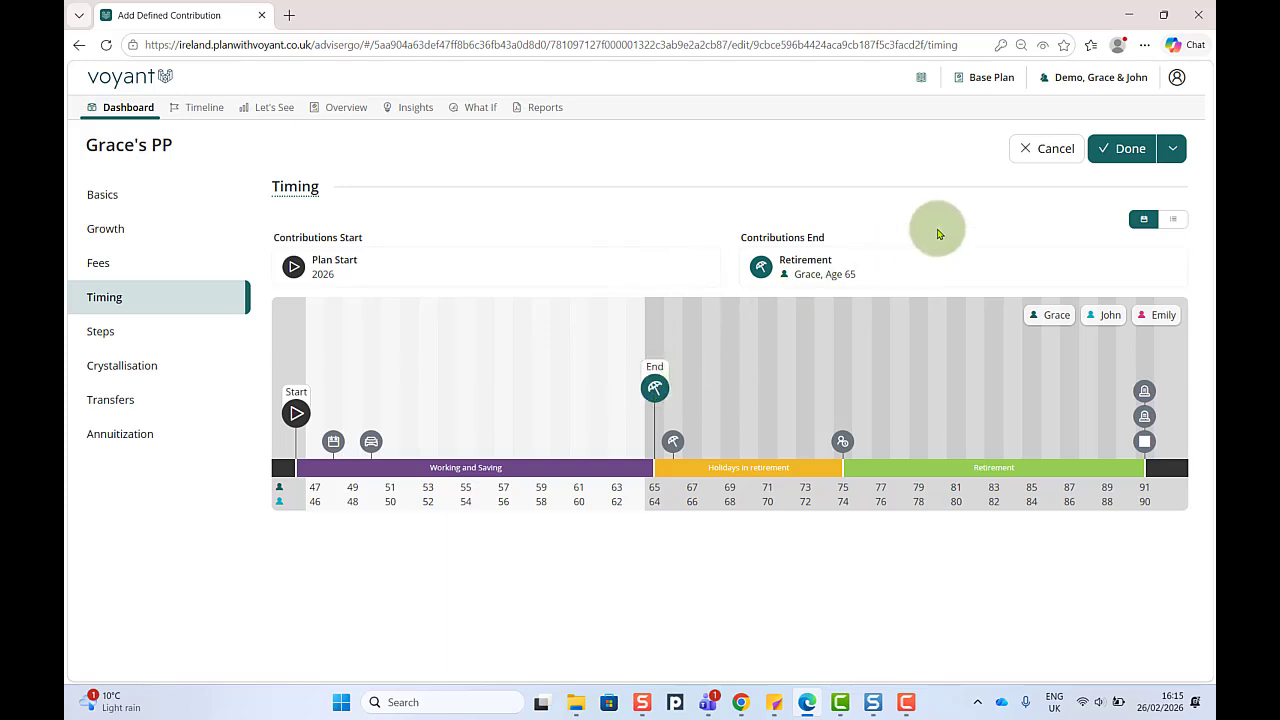
pyautogui.click(1119, 148)
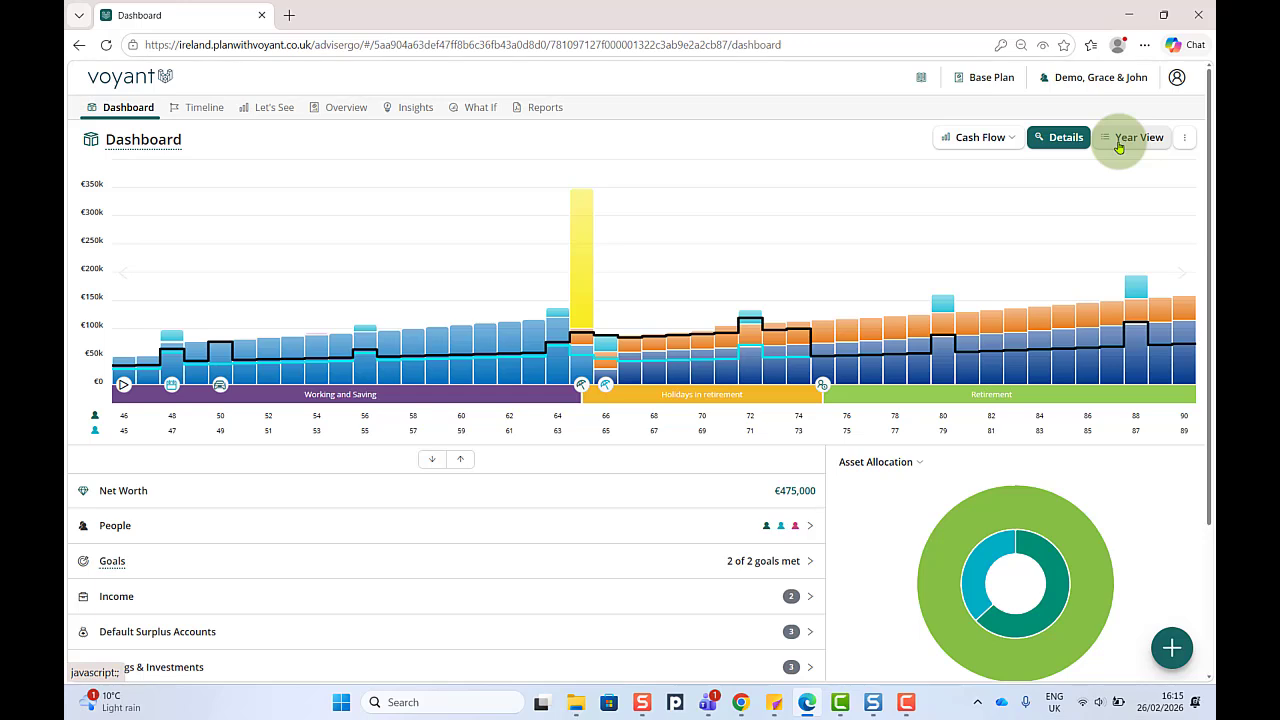
# Step: Examine the 2026 Year View for the personal pension's contribution under Pensions and Expenses, and return to the dashboard
pyautogui.click(1119, 140)
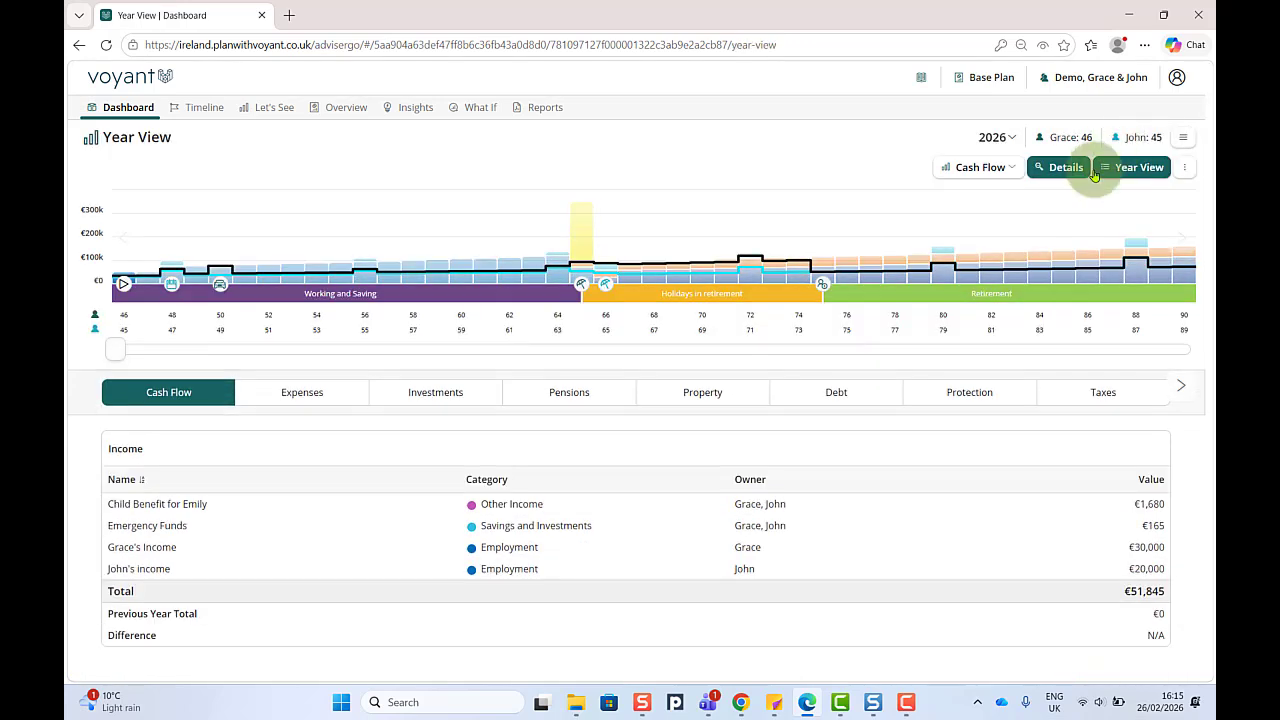
pyautogui.click(562, 393)
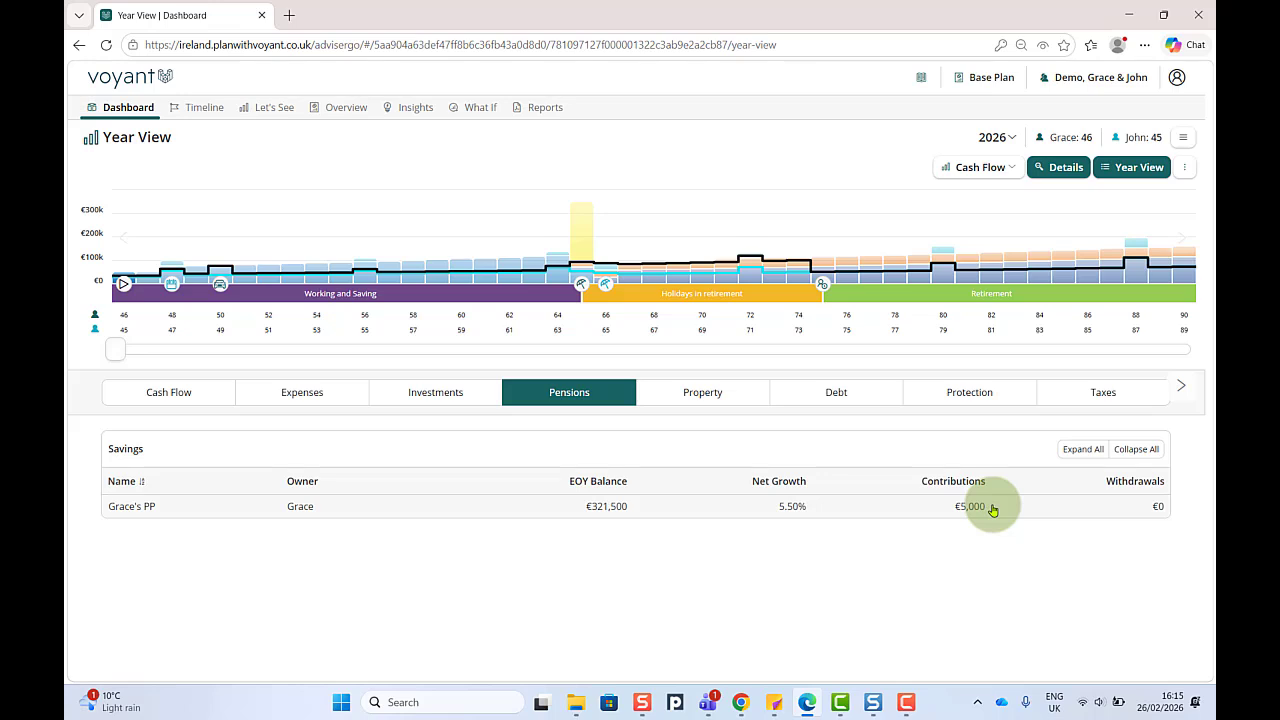
pyautogui.click(317, 391)
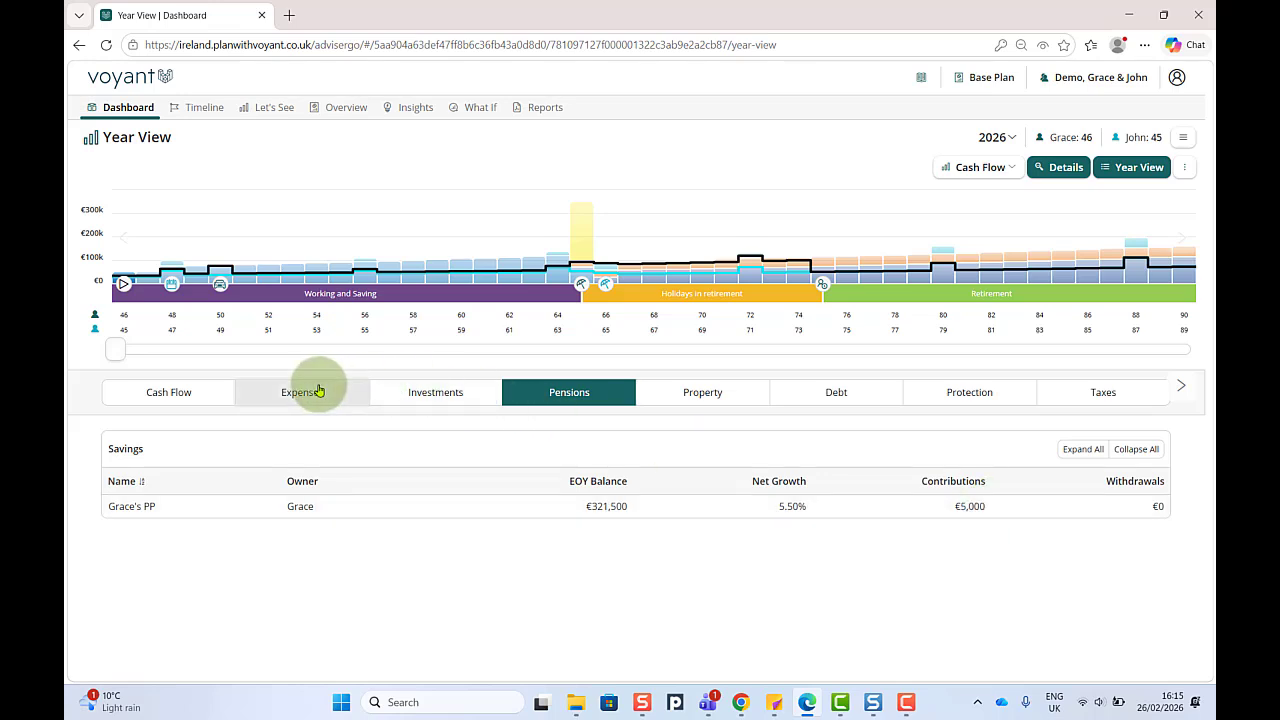
pyautogui.scroll(-1, 317, 391)
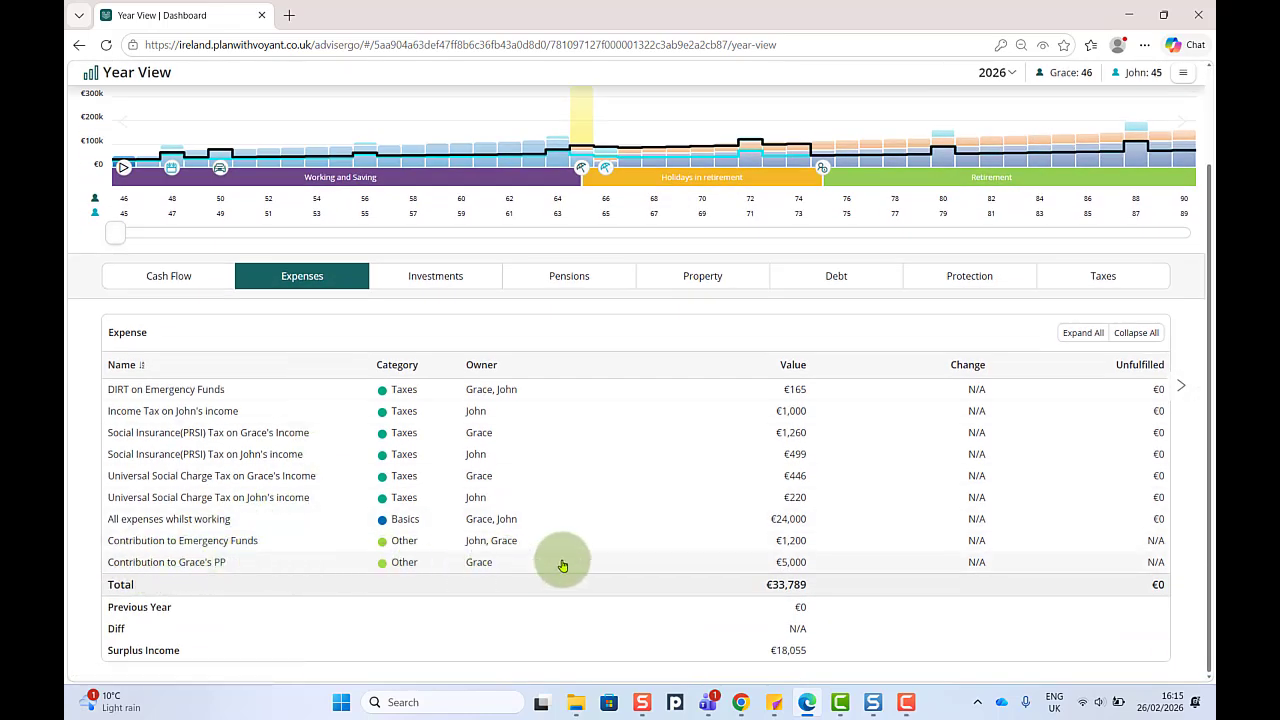
pyautogui.hotkey('alt', 'Left')
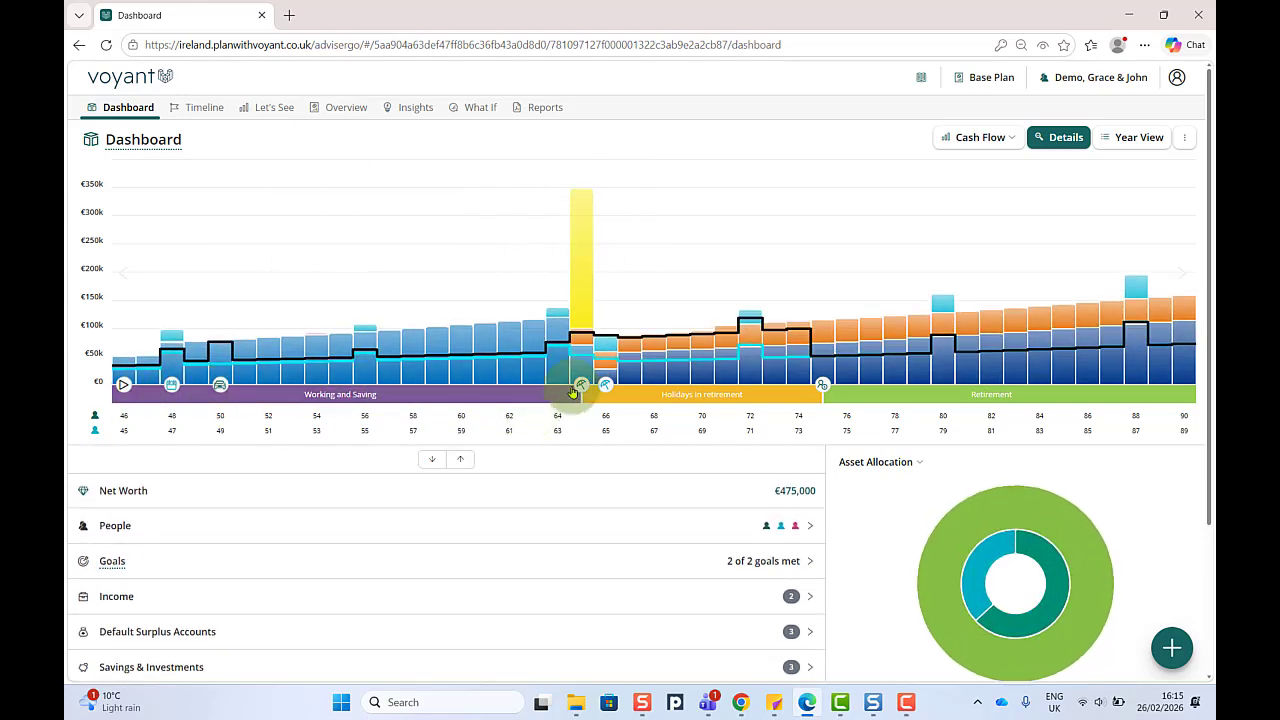
# Step: Examine the 2045 retirement year's cash flow, pensions and investments to trace the lump sum withdrawal and the ARF
pyautogui.moveTo(575, 392)
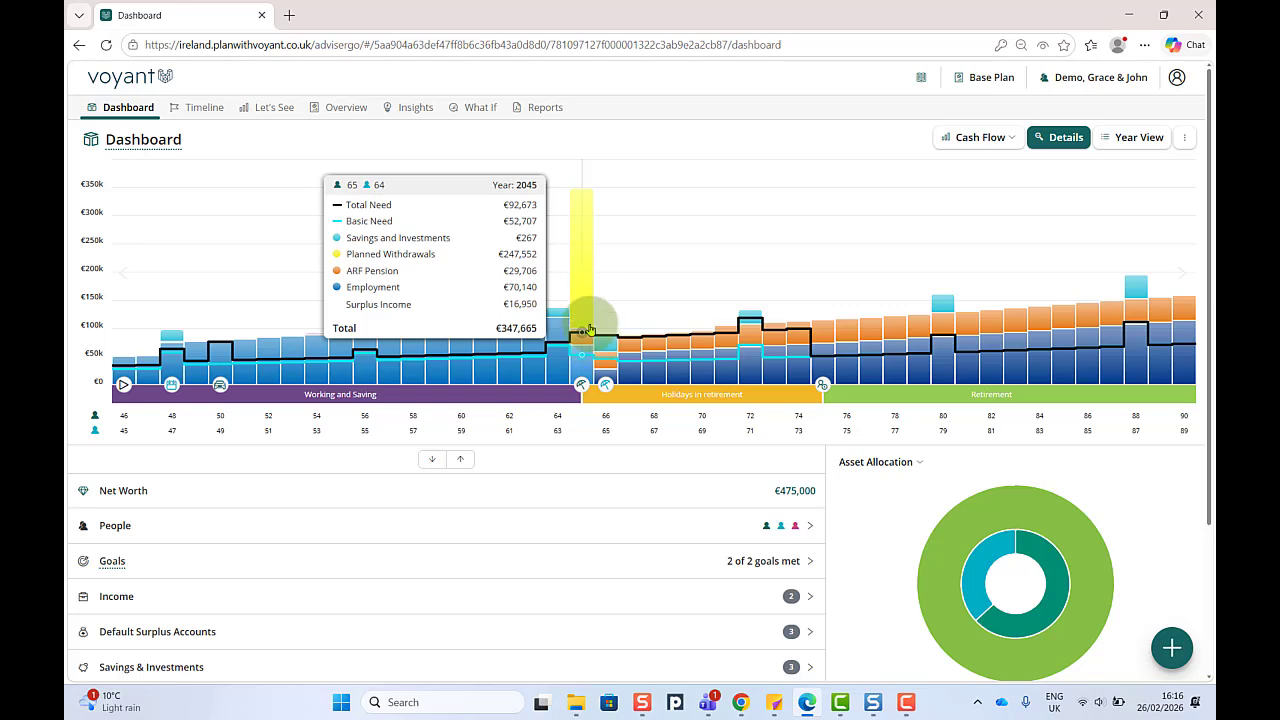
pyautogui.click(582, 249)
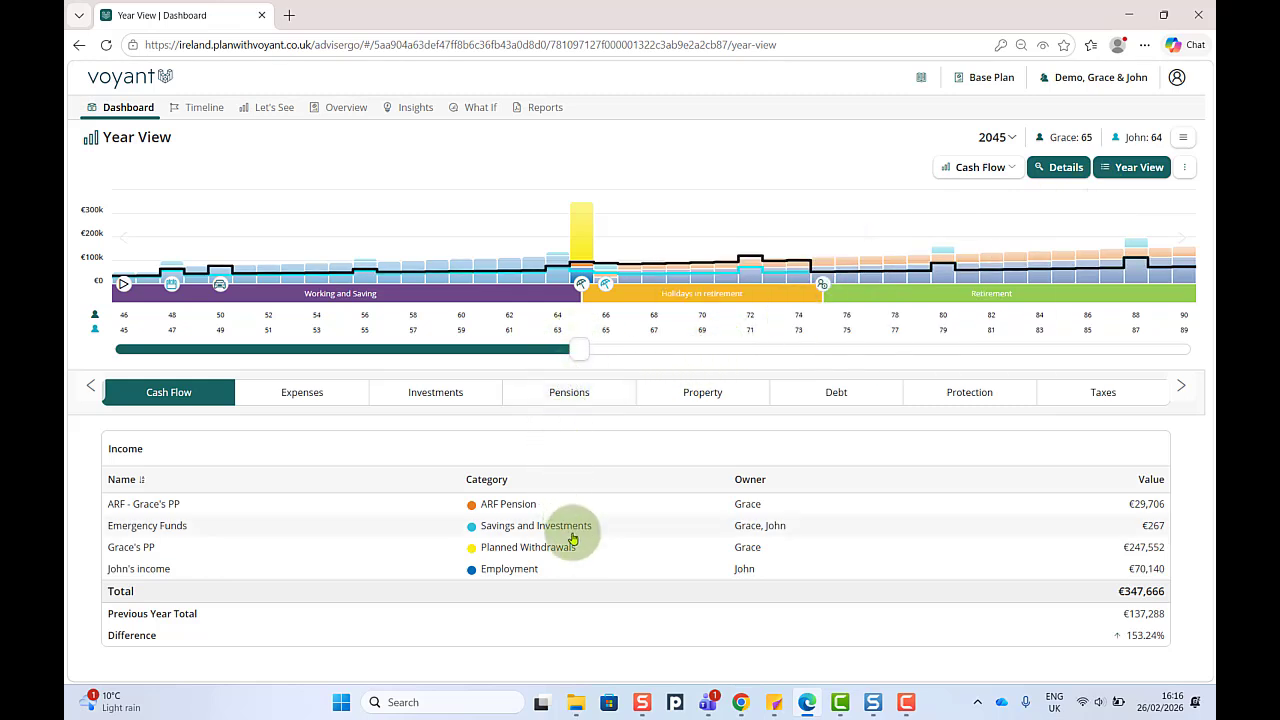
pyautogui.click(567, 394)
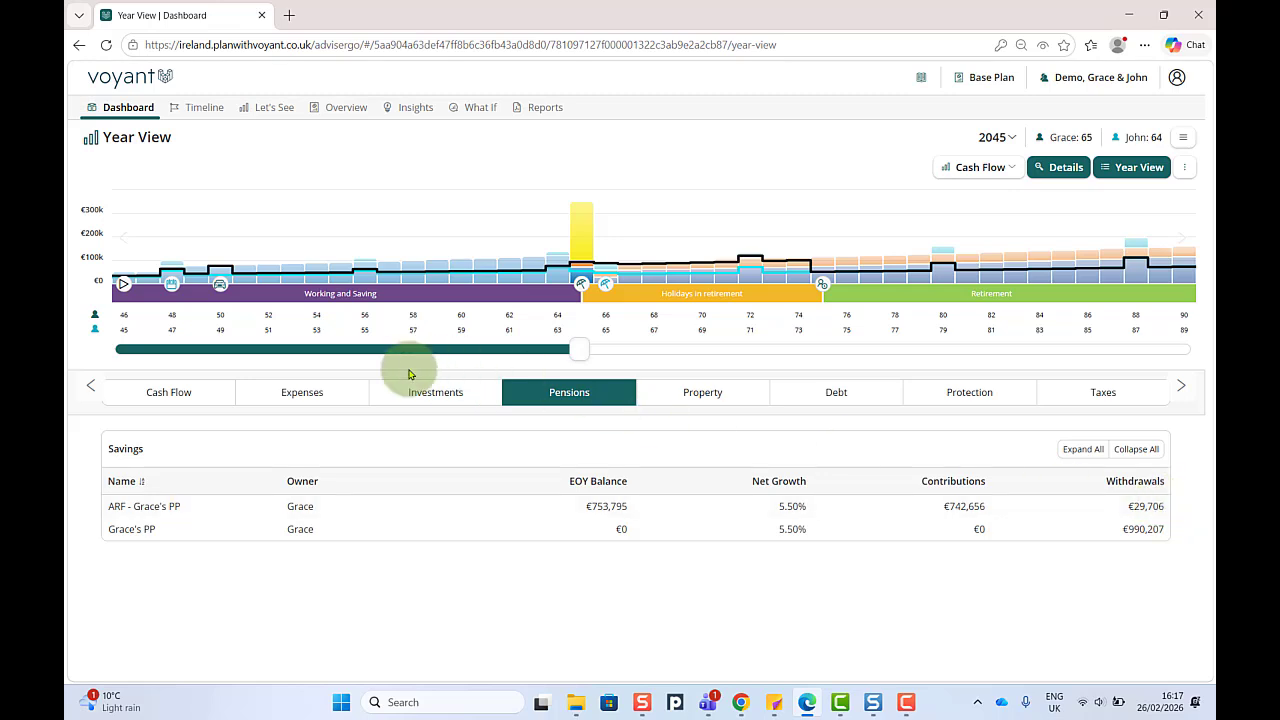
pyautogui.click(183, 397)
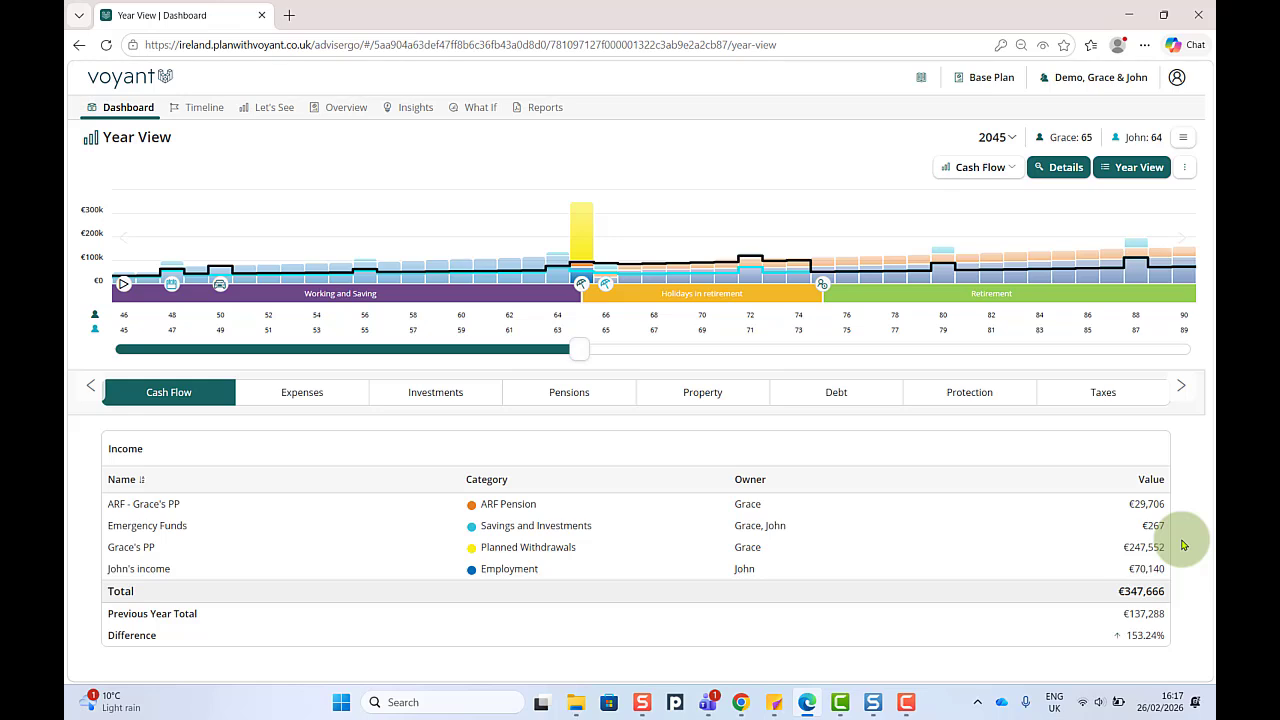
pyautogui.click(436, 389)
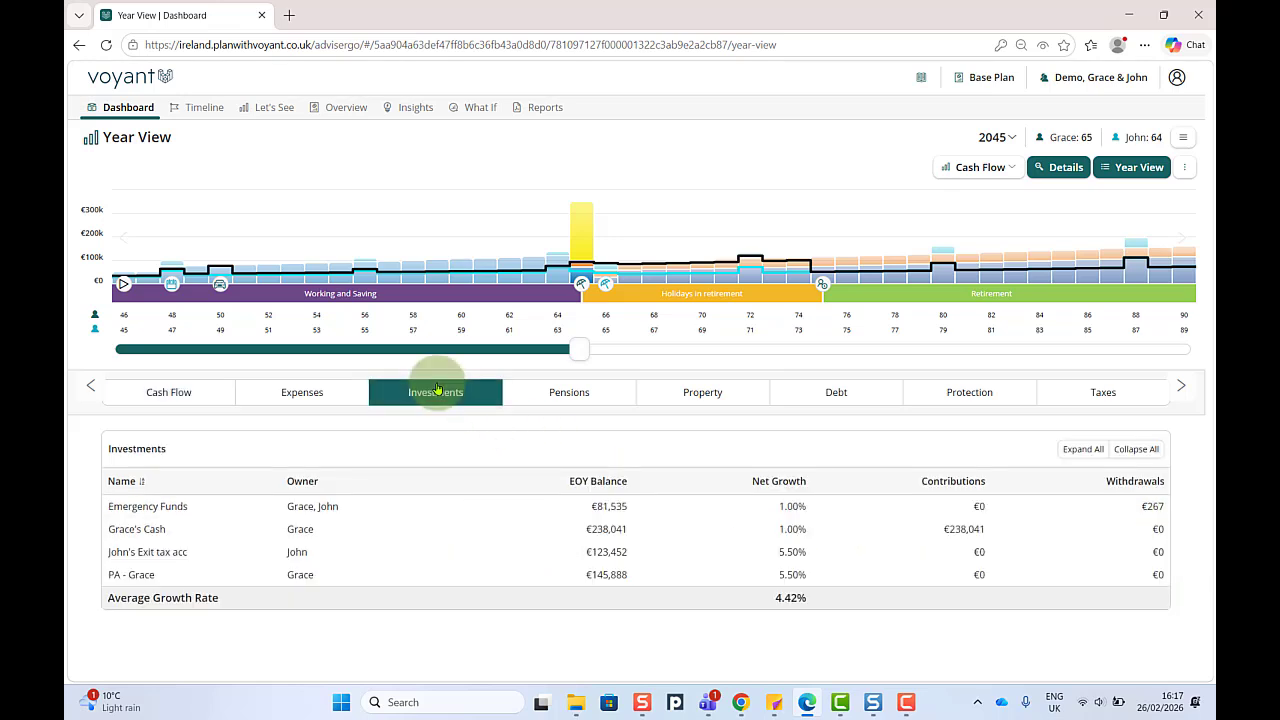